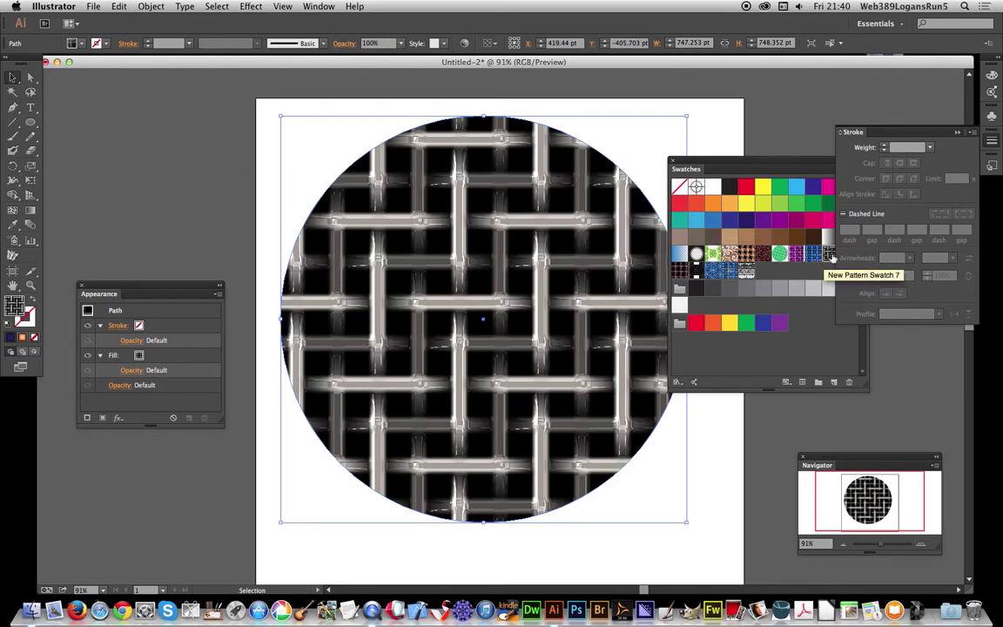
Edit New Pattern Swatch 7 and lay its tiles out Brick by Row with a 1/3 offset
double_click(829, 254)
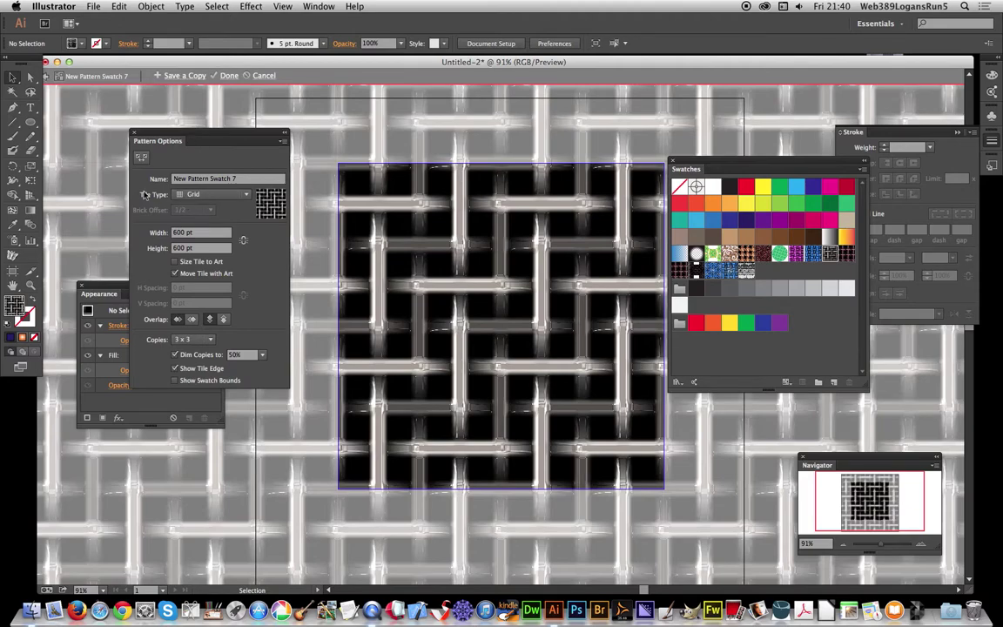
click(221, 200)
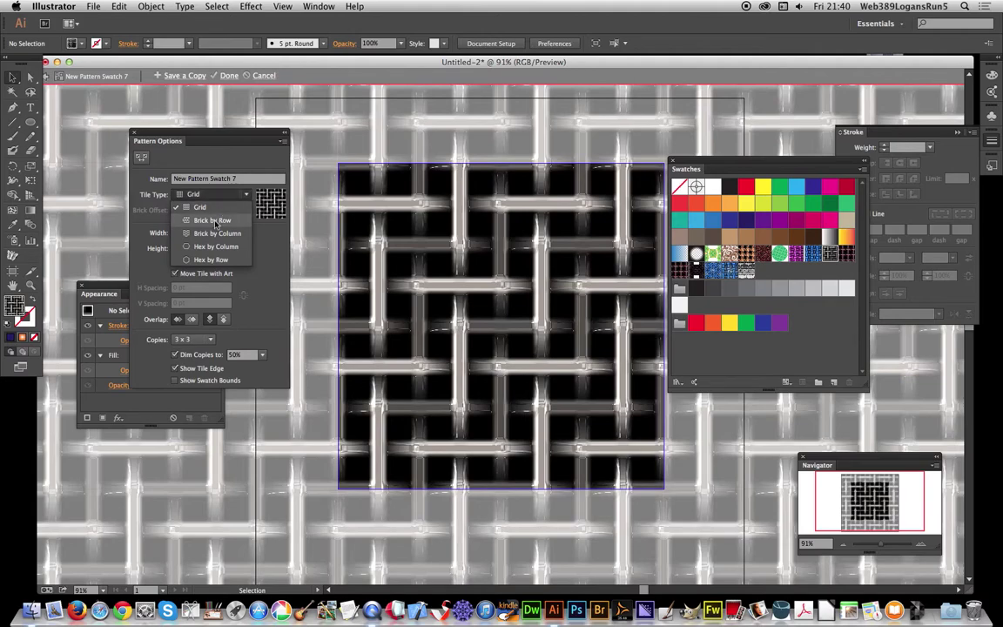
click(213, 221)
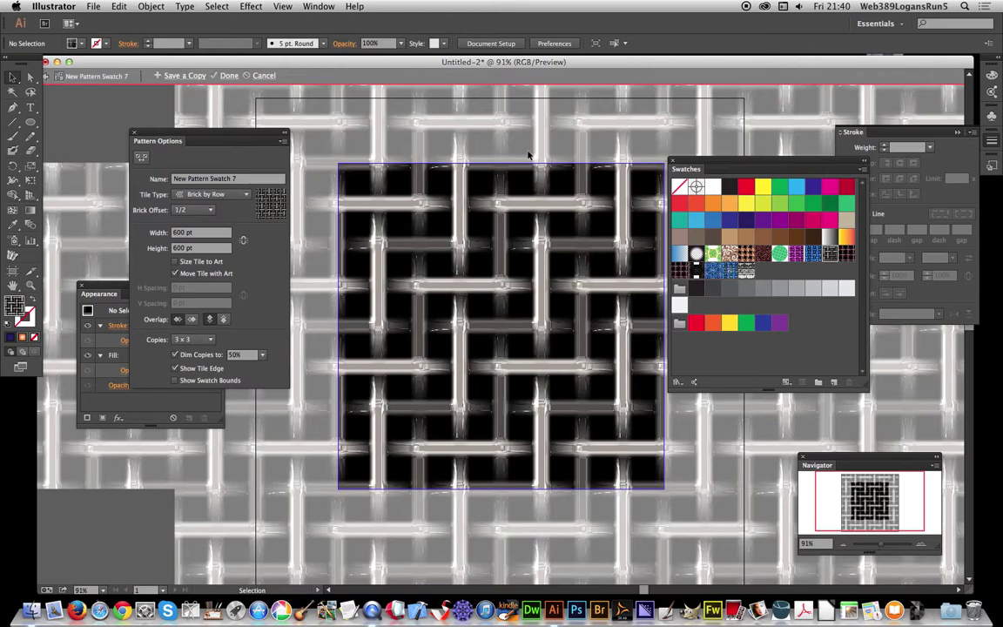
click(194, 210)
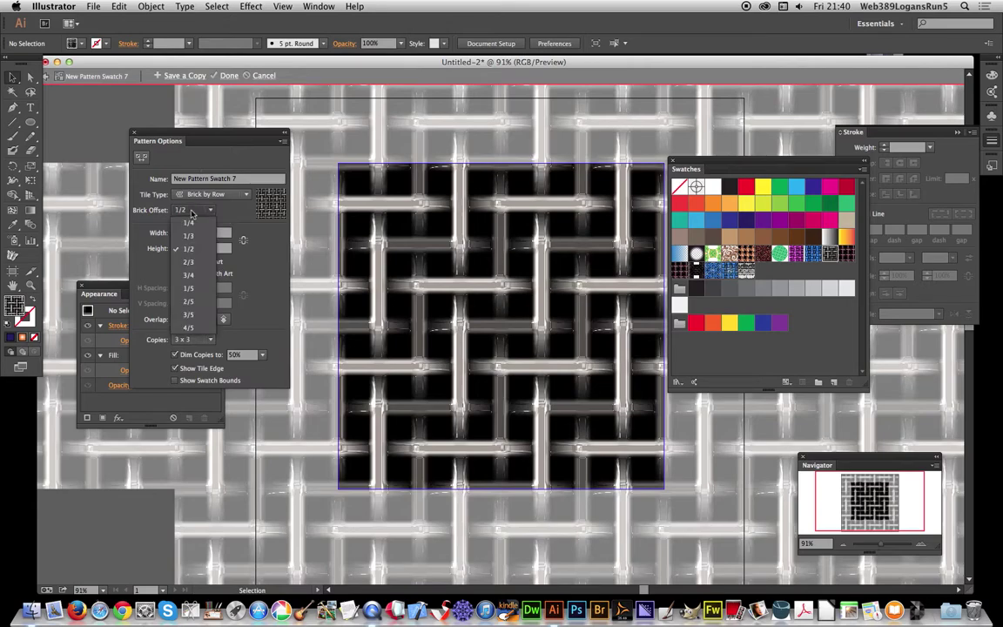
click(197, 236)
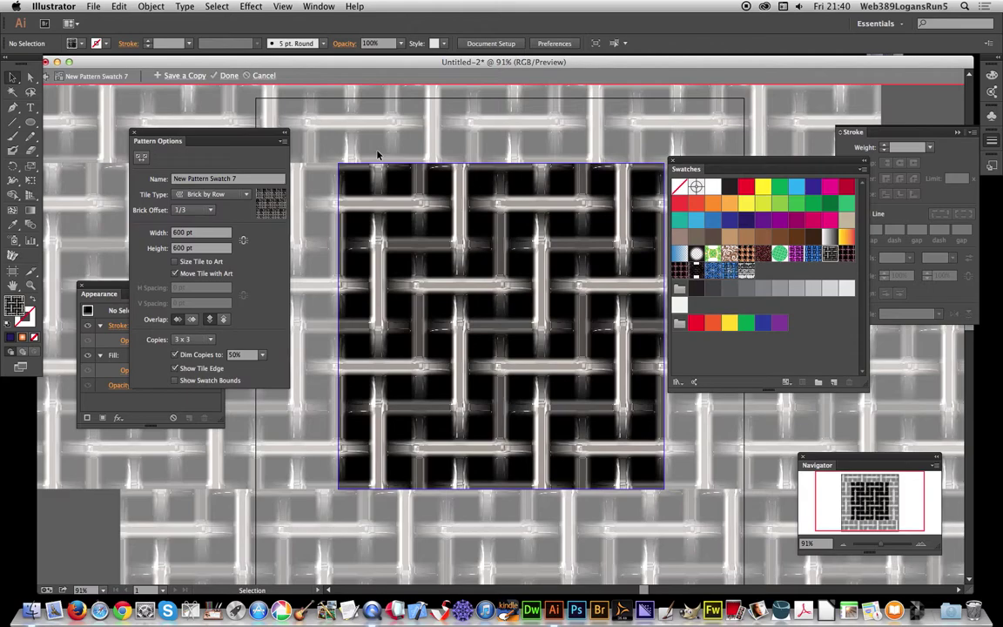
Change the brick offset to 2/5, then switch the tile type to Brick by Column
click(193, 210)
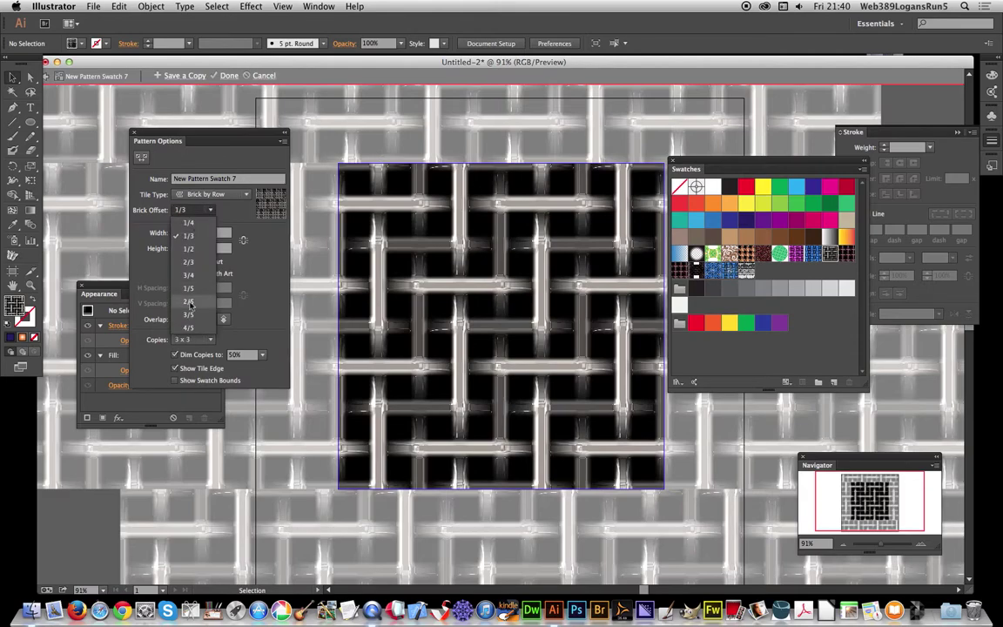
click(190, 302)
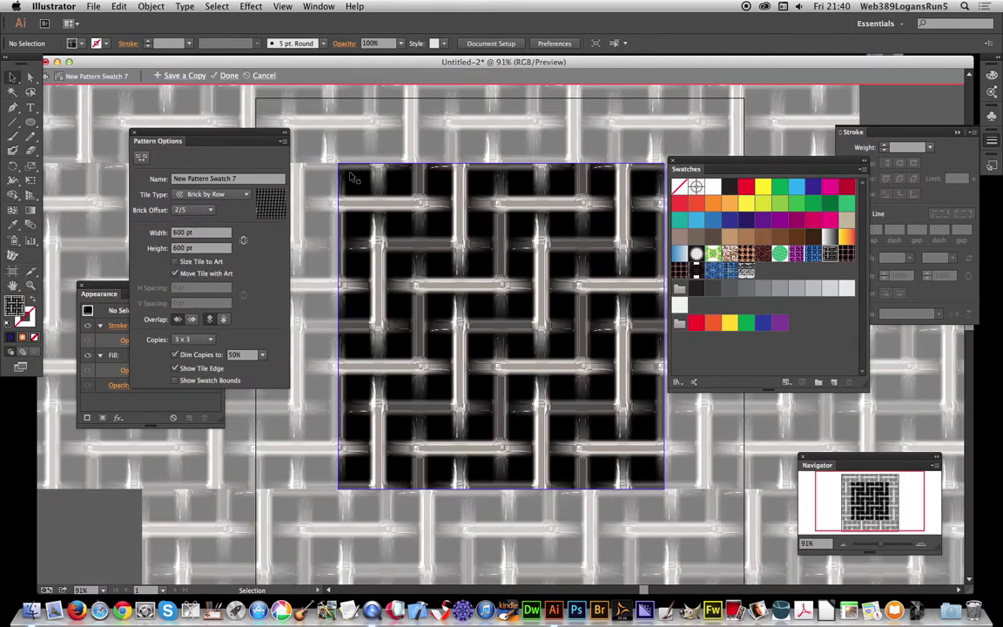
click(209, 194)
click(207, 241)
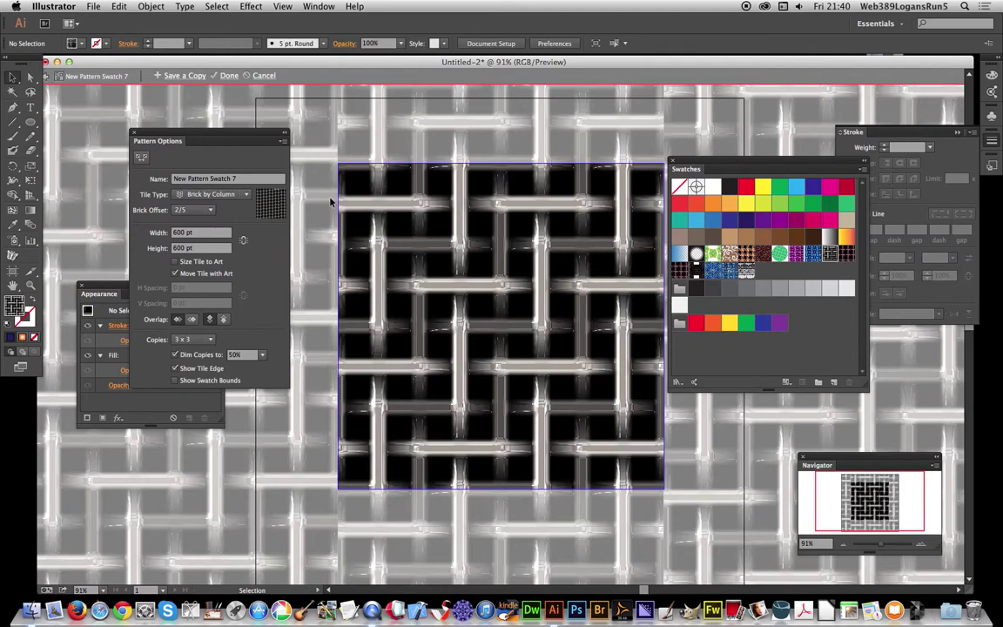
click(214, 194)
click(198, 179)
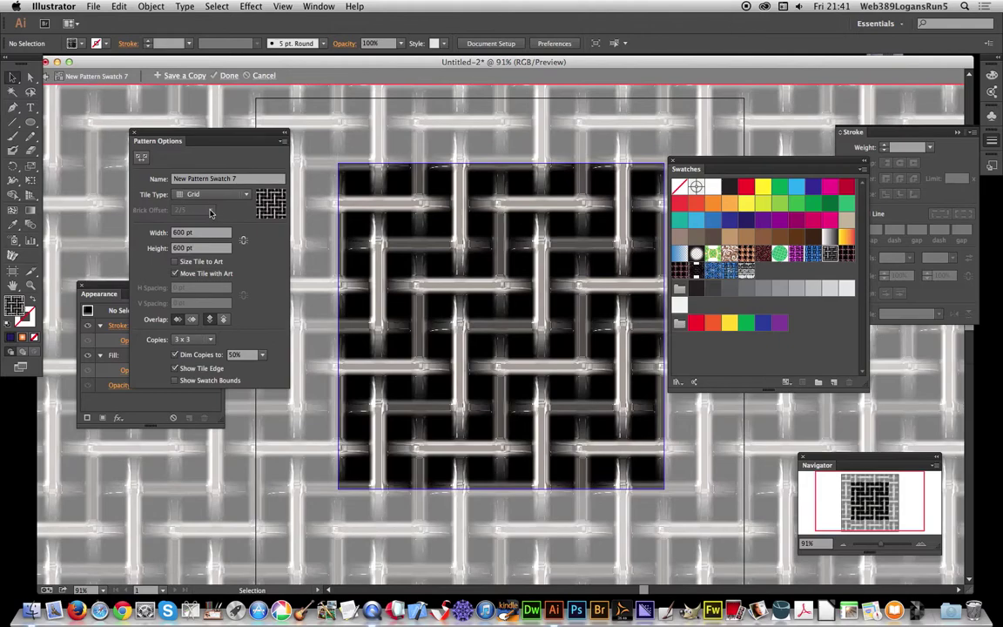
click(253, 6)
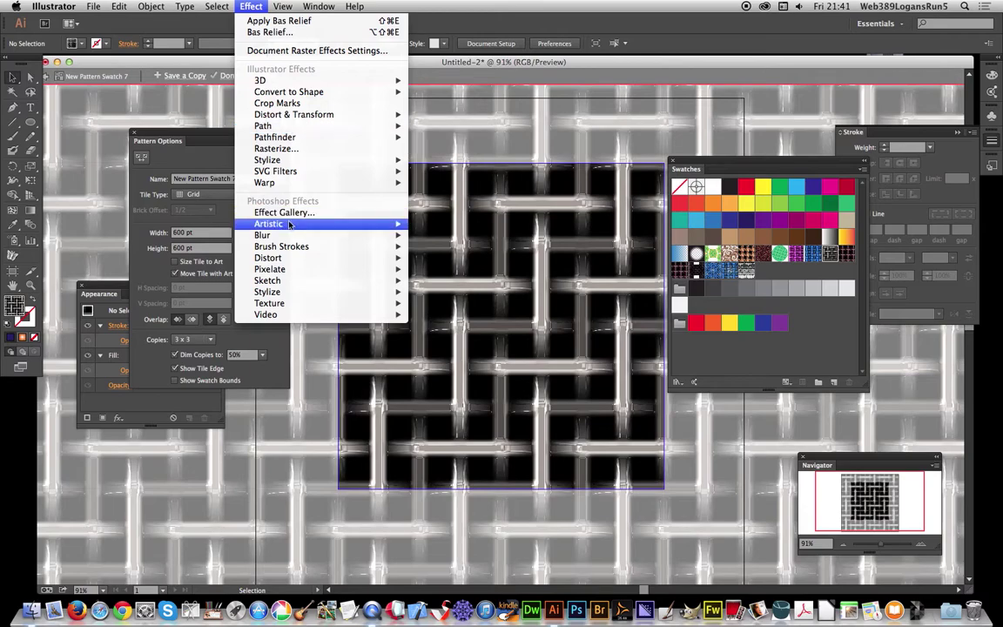
mouse_move(269, 223)
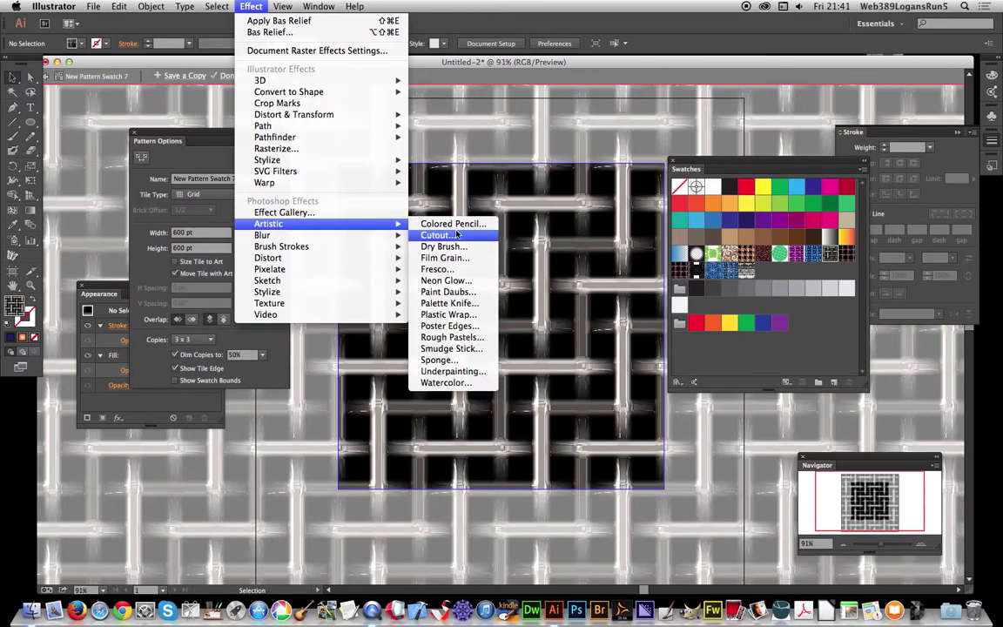
click(470, 328)
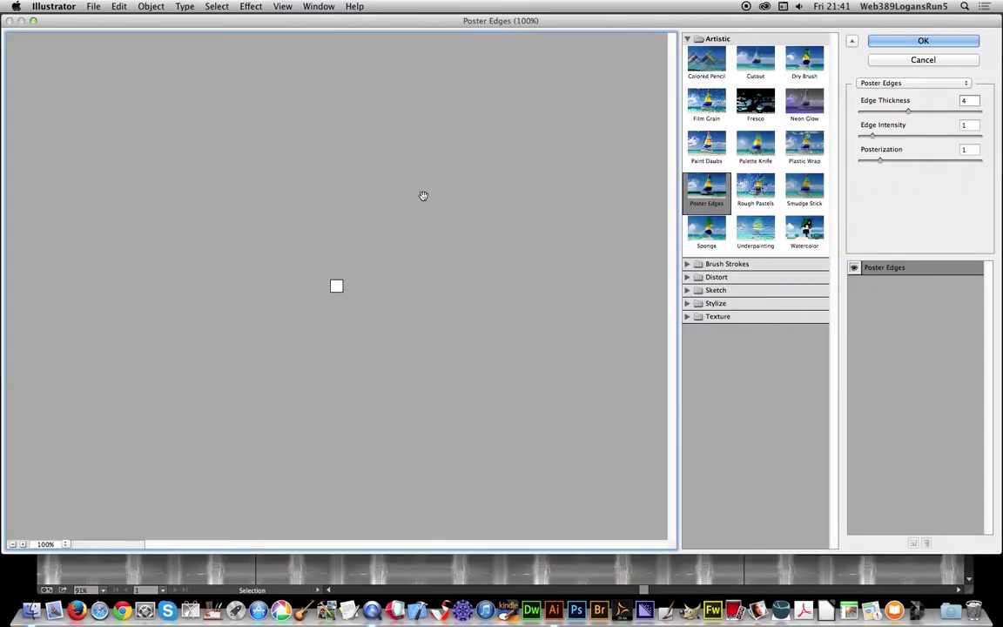
click(917, 61)
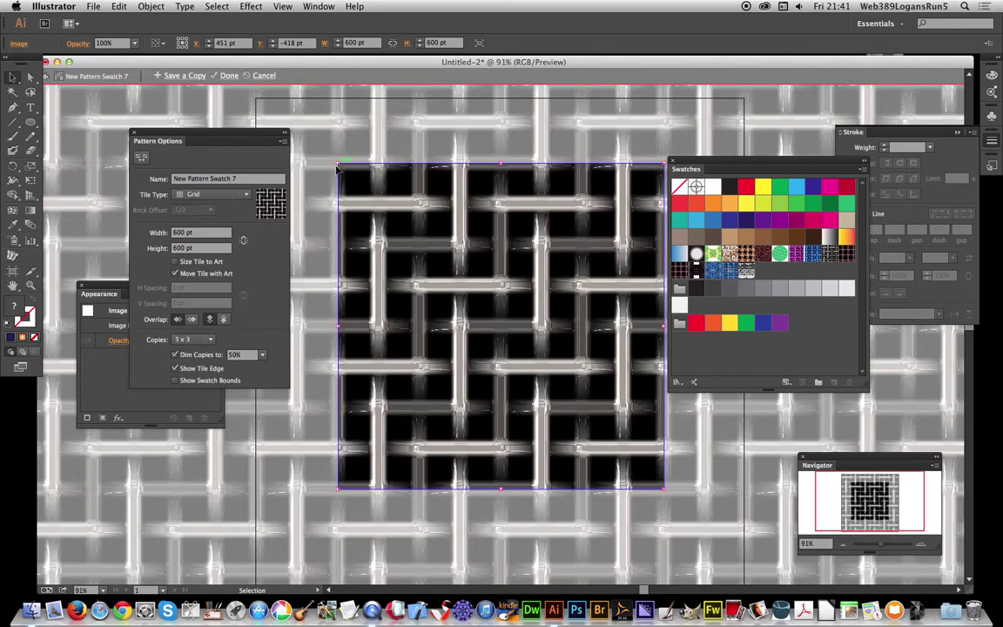
Apply the Poster Edges effect to the pattern tile
click(251, 6)
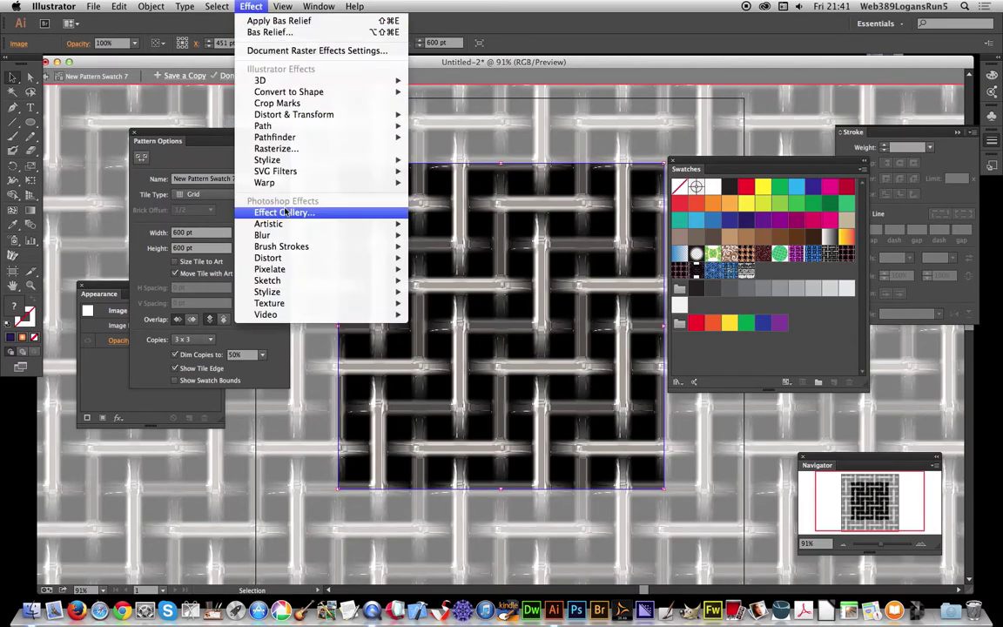
mouse_move(308, 235)
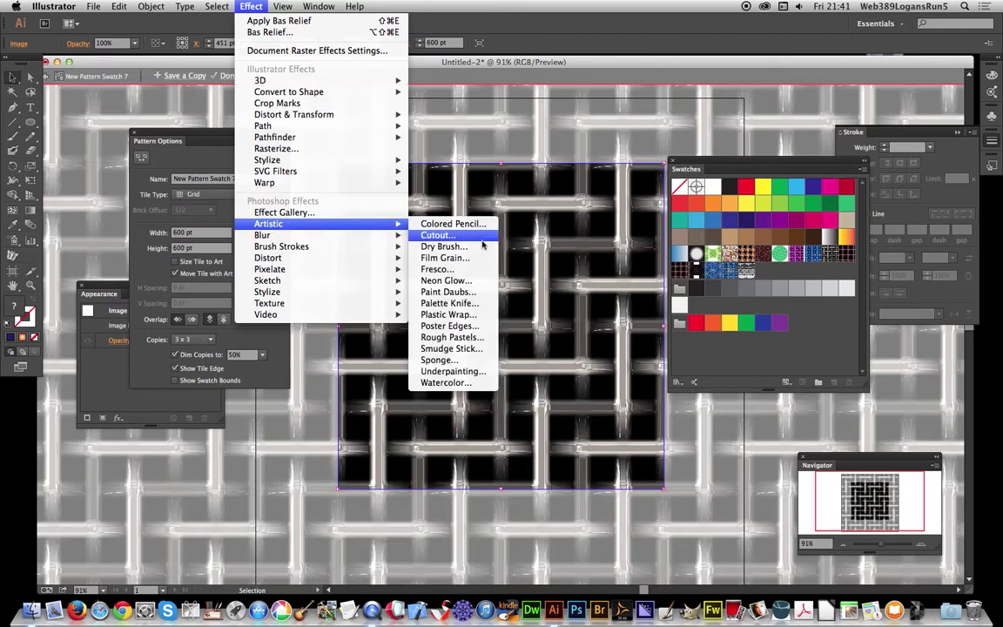
click(478, 326)
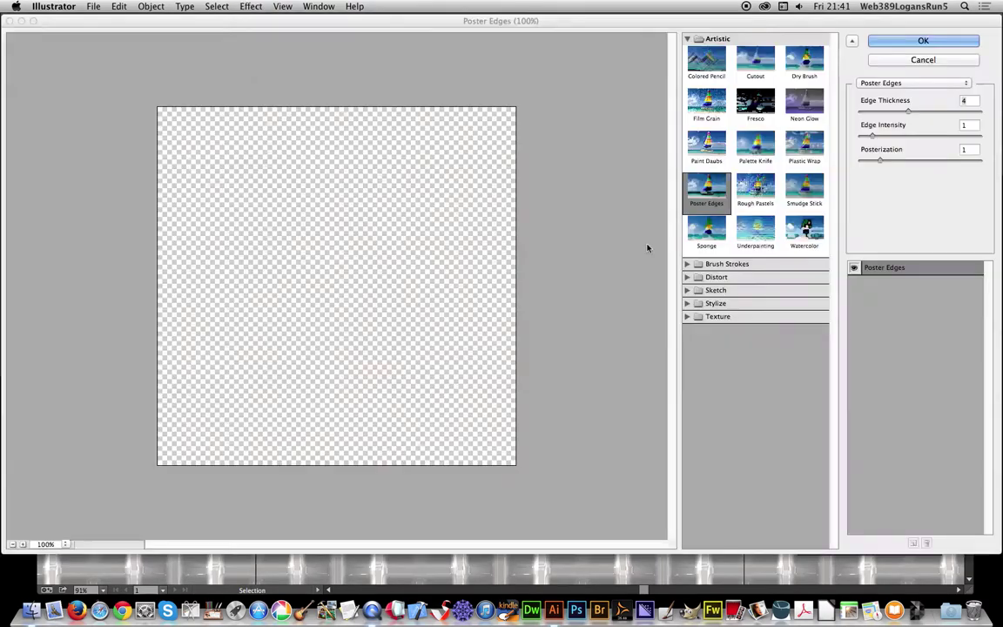
click(922, 41)
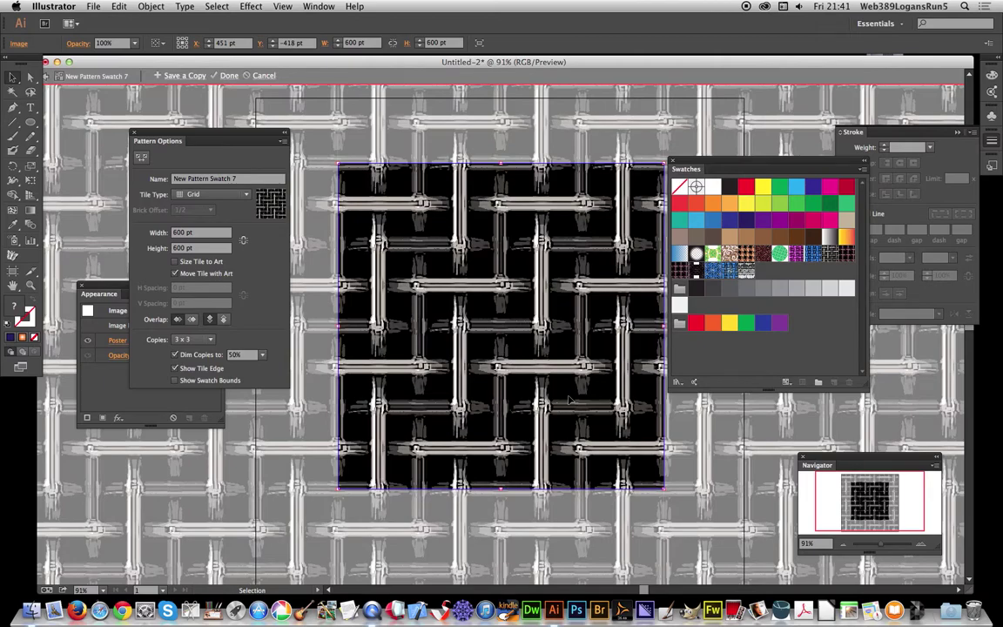
Add Plastic Wrap with default settings (Highlight 15, Detail 9, Smoothness 7), then deselect
click(250, 6)
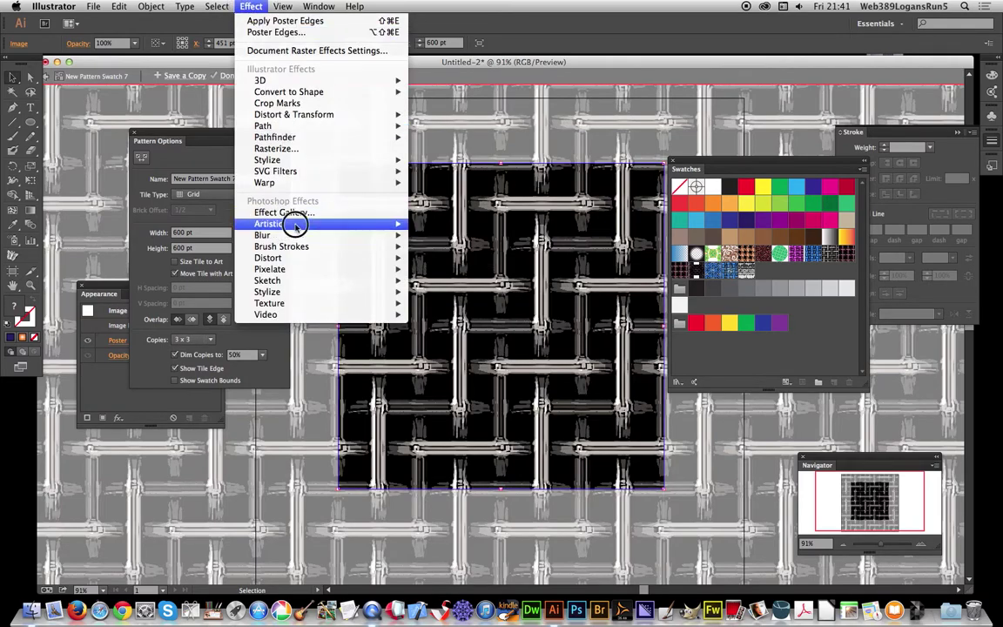
mouse_move(301, 224)
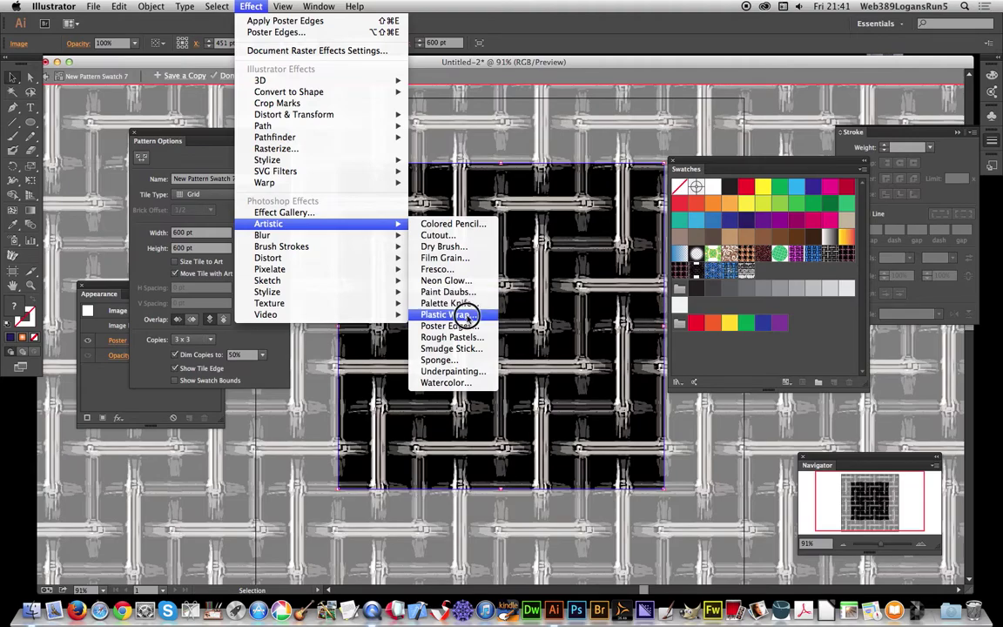
click(469, 317)
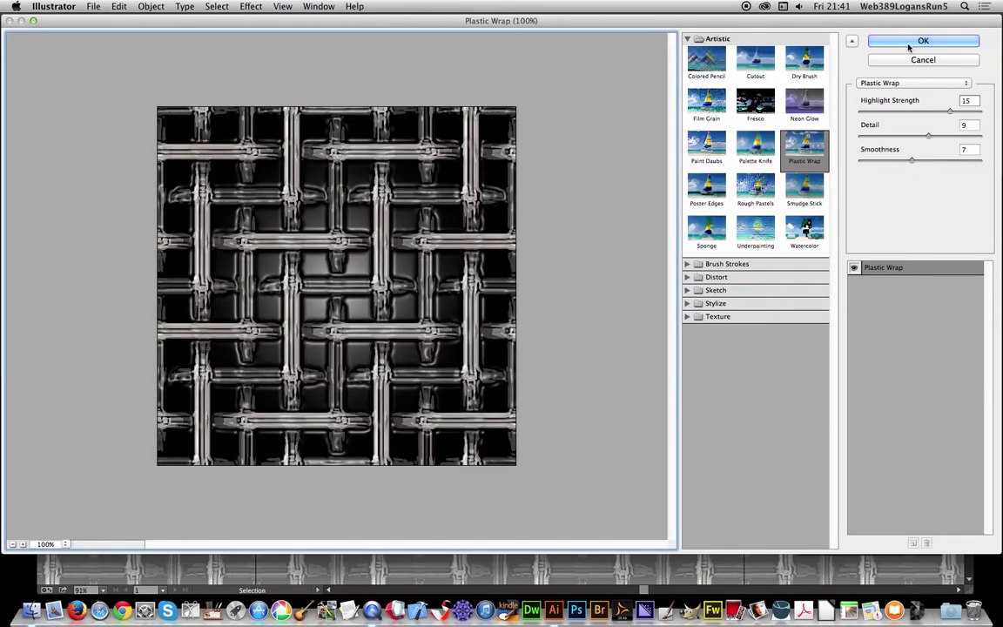
key(Return)
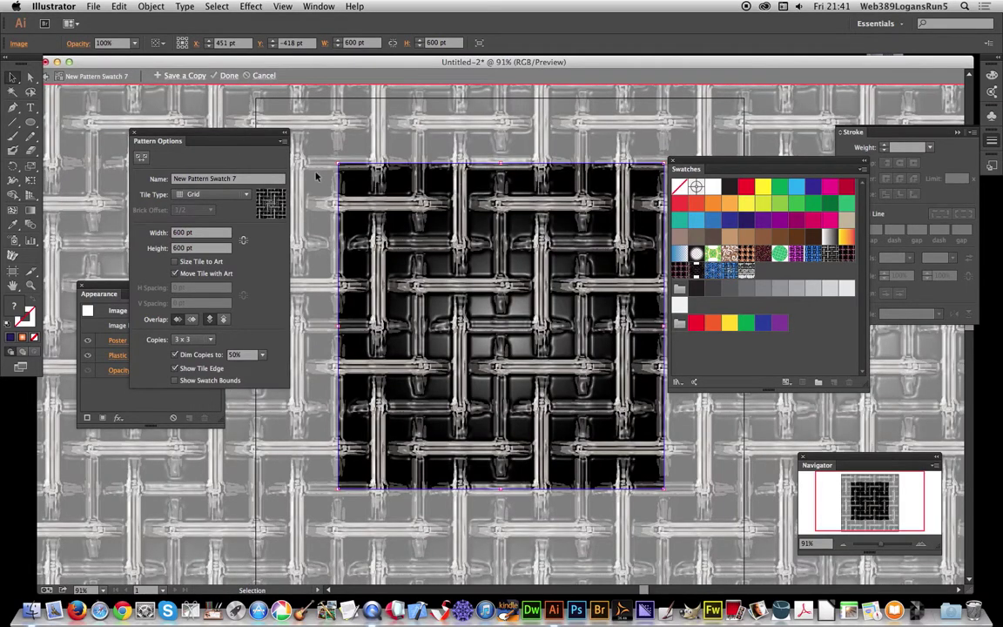
click(358, 123)
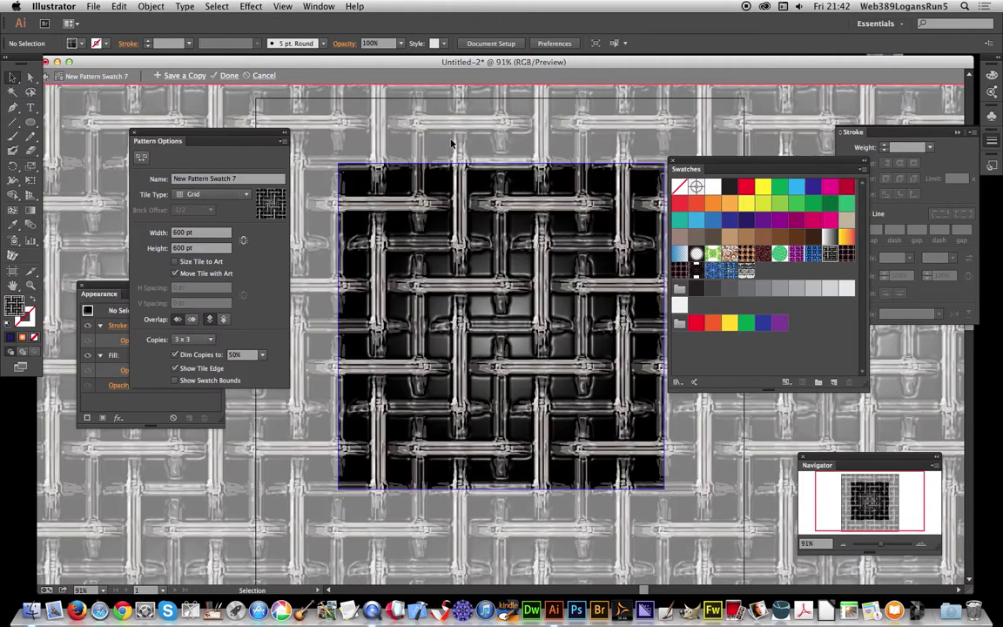
Undo Plastic Wrap and save the tile as a copy named New Pattern 6
click(118, 7)
click(118, 20)
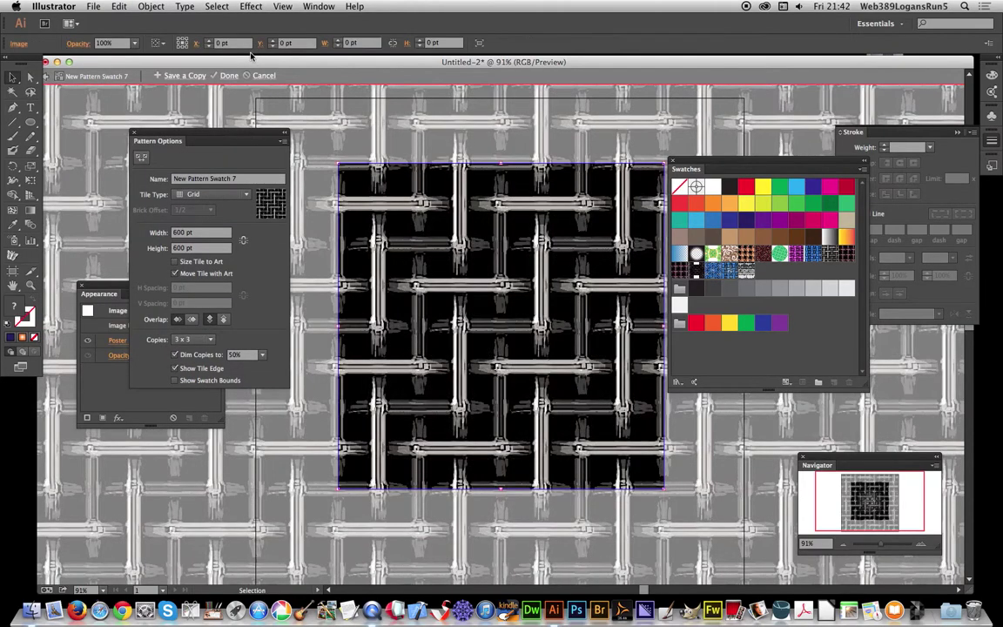
click(185, 76)
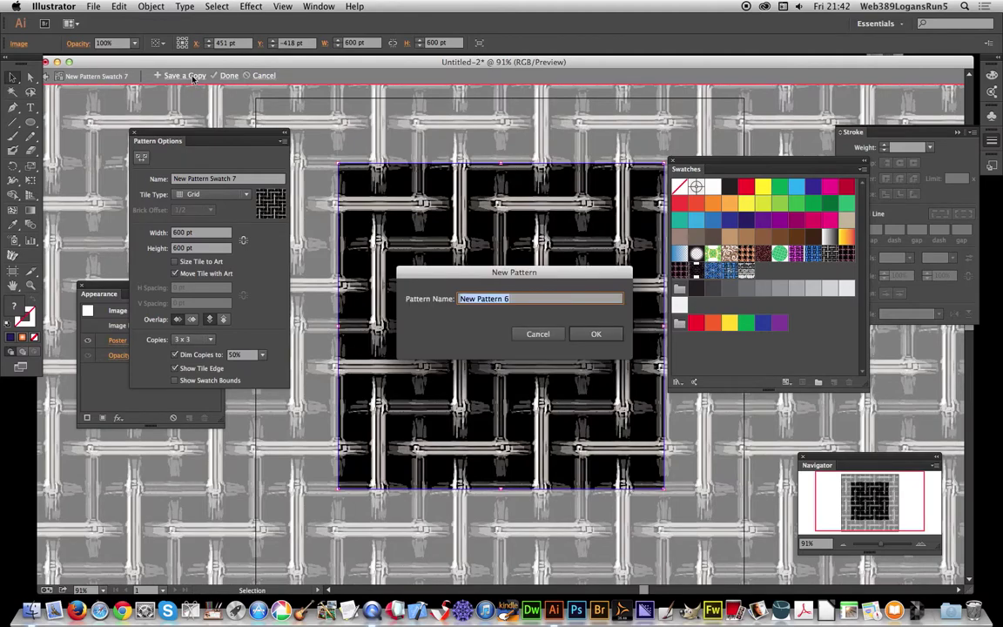
click(594, 332)
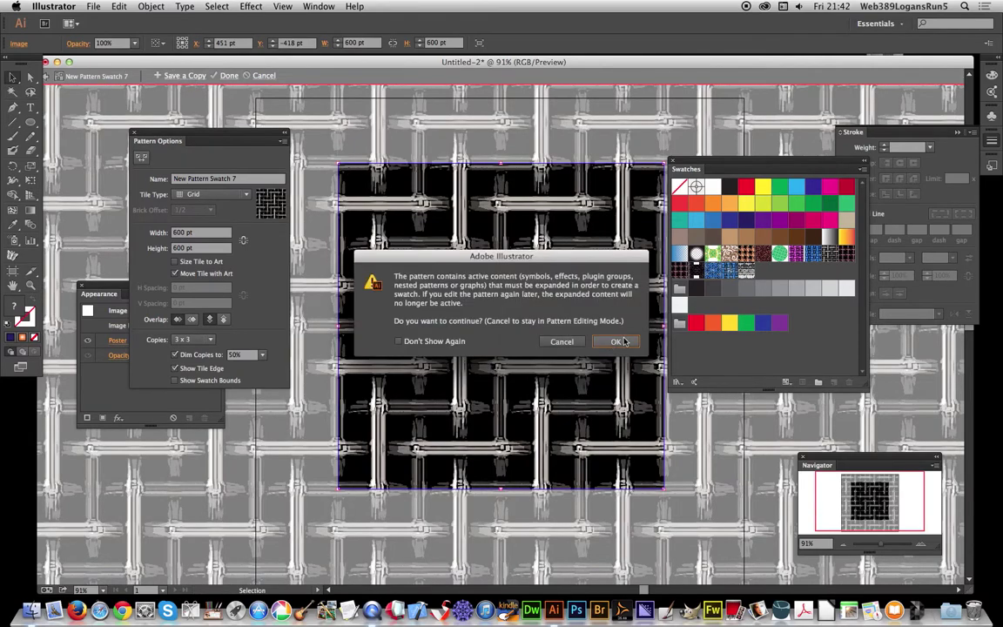
click(616, 341)
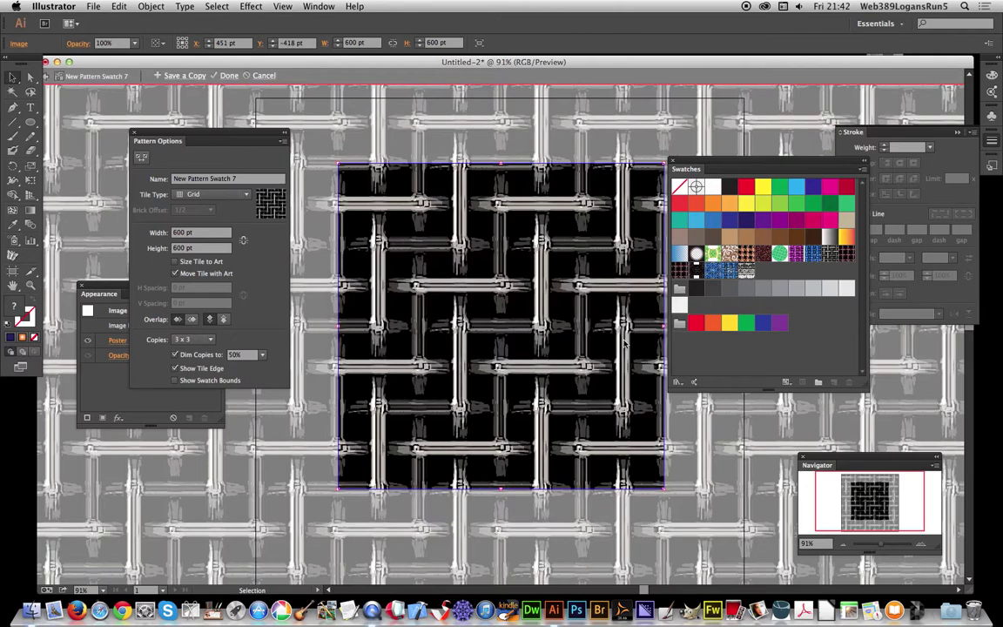
Exit pattern editing, compare New Pattern 4 and a metal-bar swatch, then fill the circle with New Pattern 6
click(228, 76)
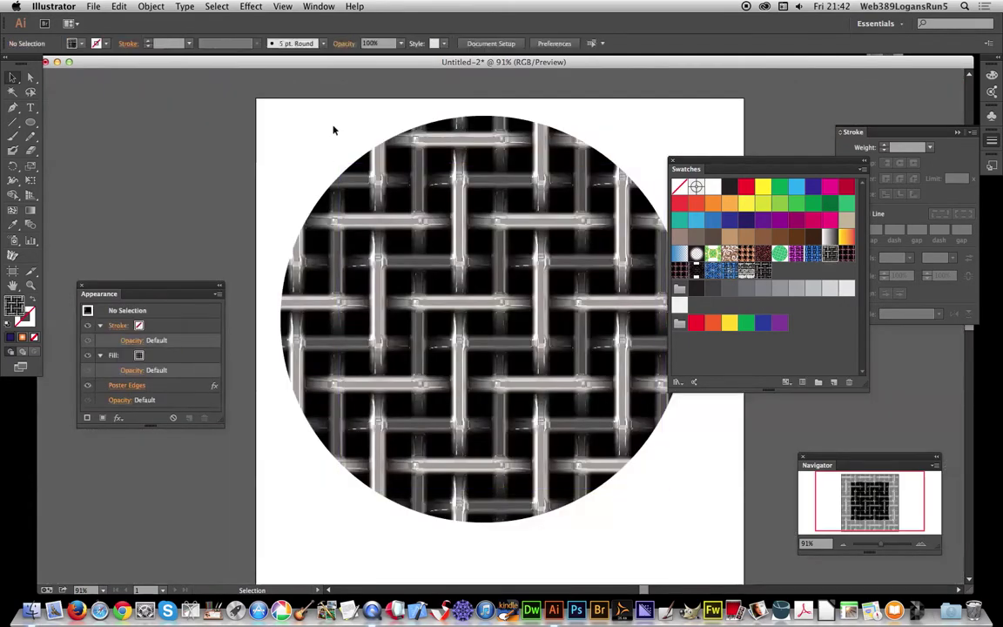
click(347, 174)
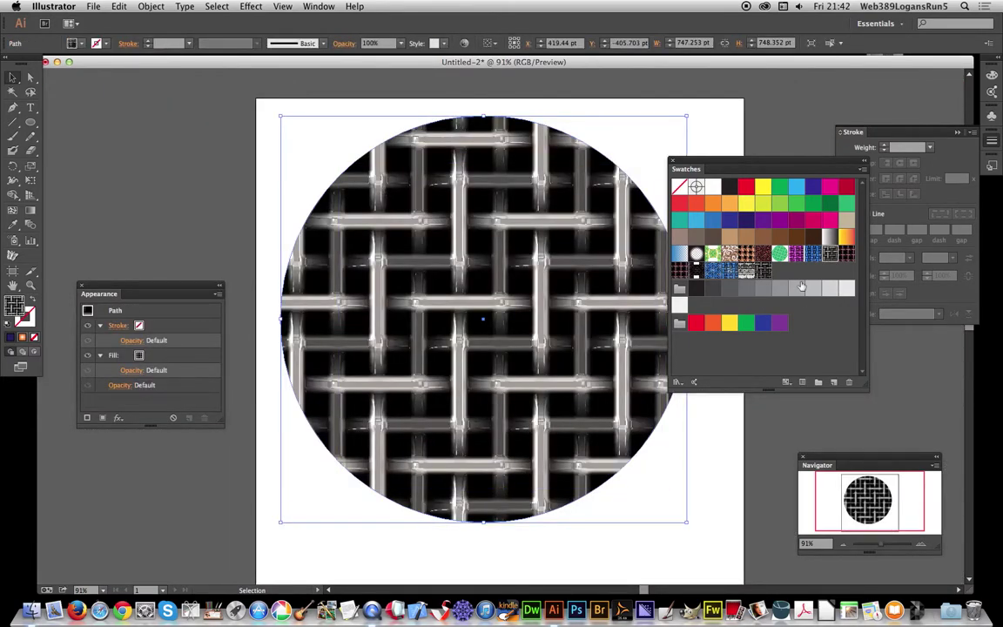
click(728, 272)
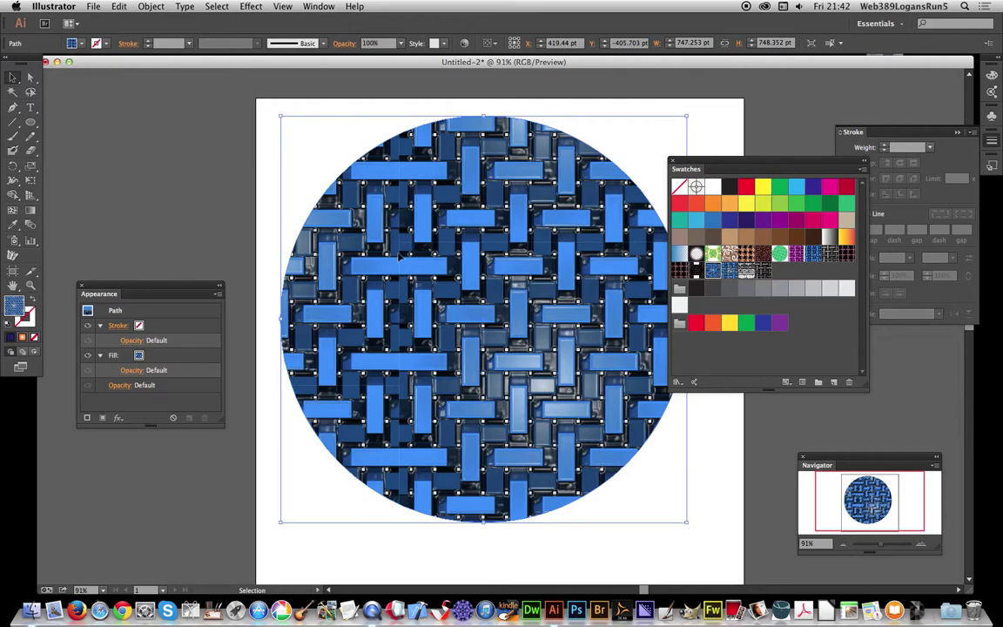
click(747, 274)
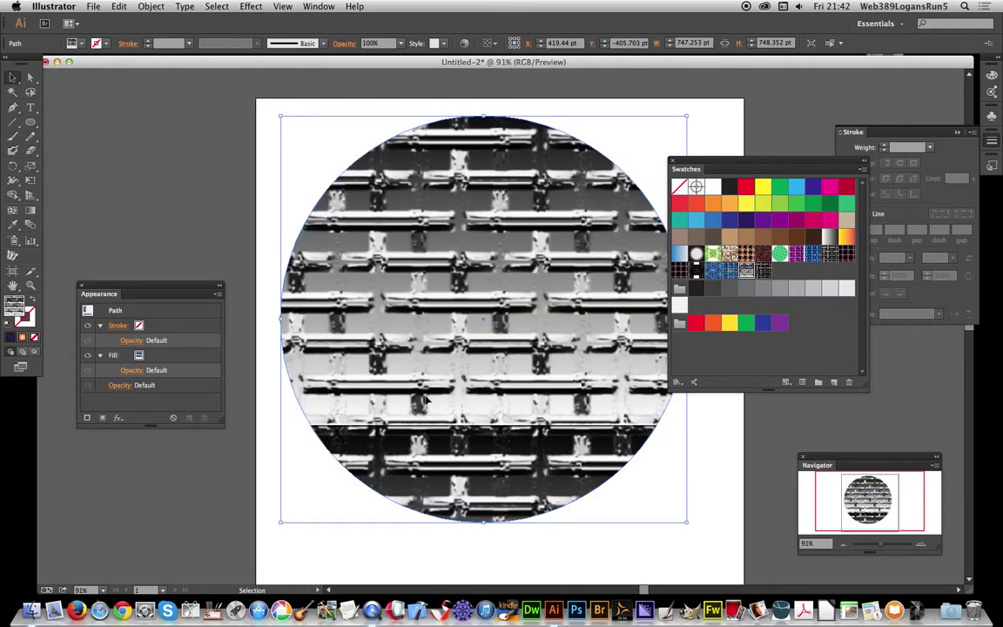
click(764, 271)
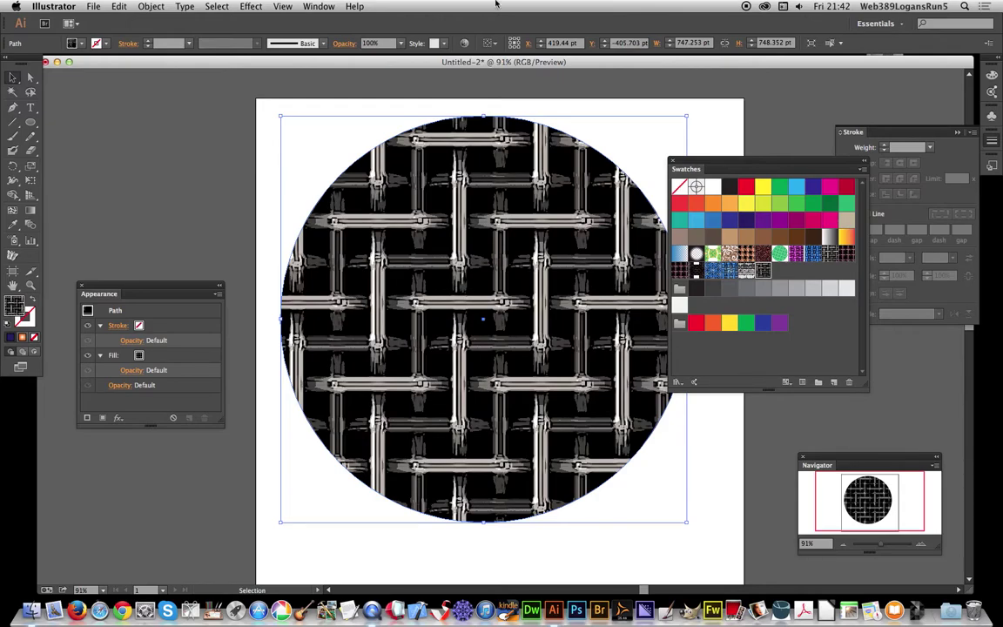
Apply Sketch > Bas Relief to the circle with Detail 13, Smoothness 3, light from Bottom
click(252, 6)
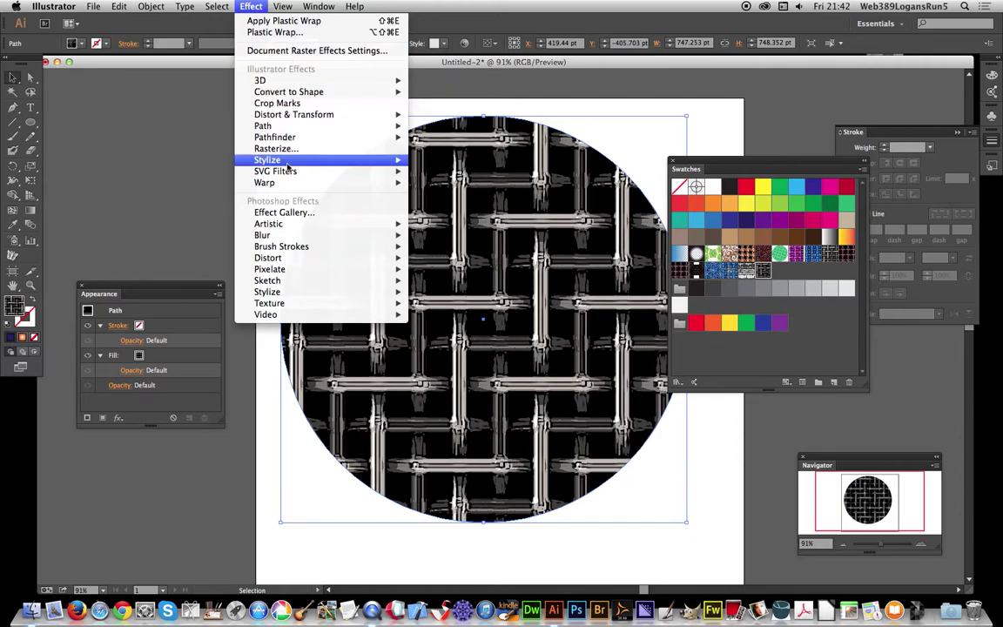
mouse_move(297, 223)
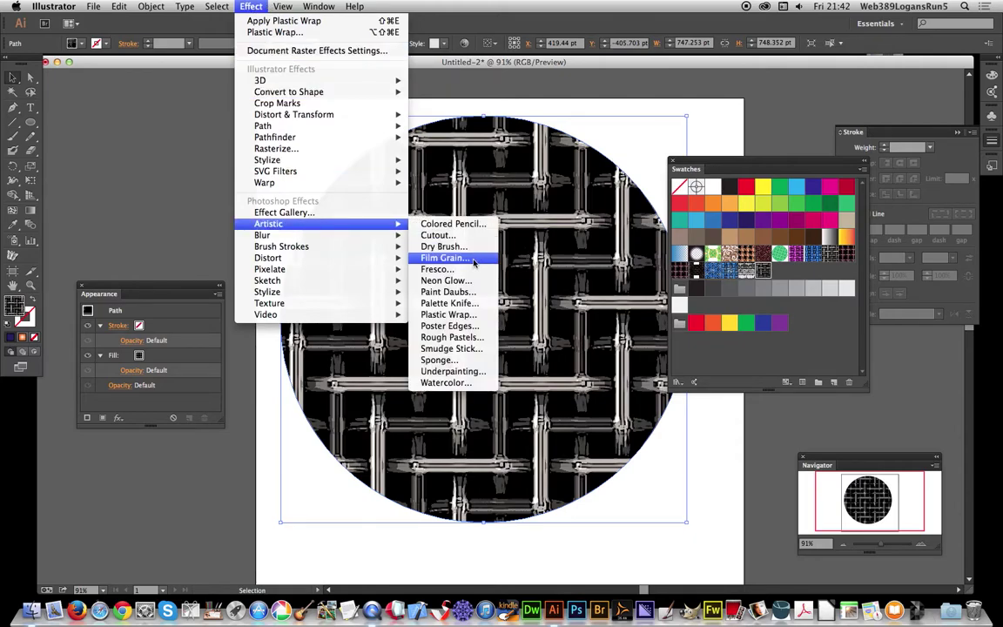
mouse_move(287, 280)
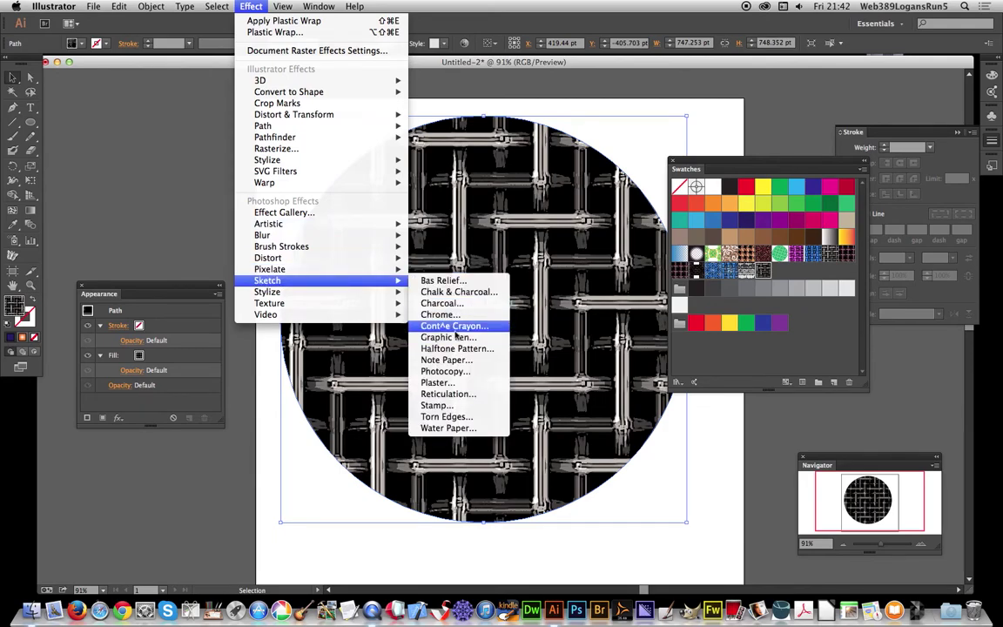
click(444, 280)
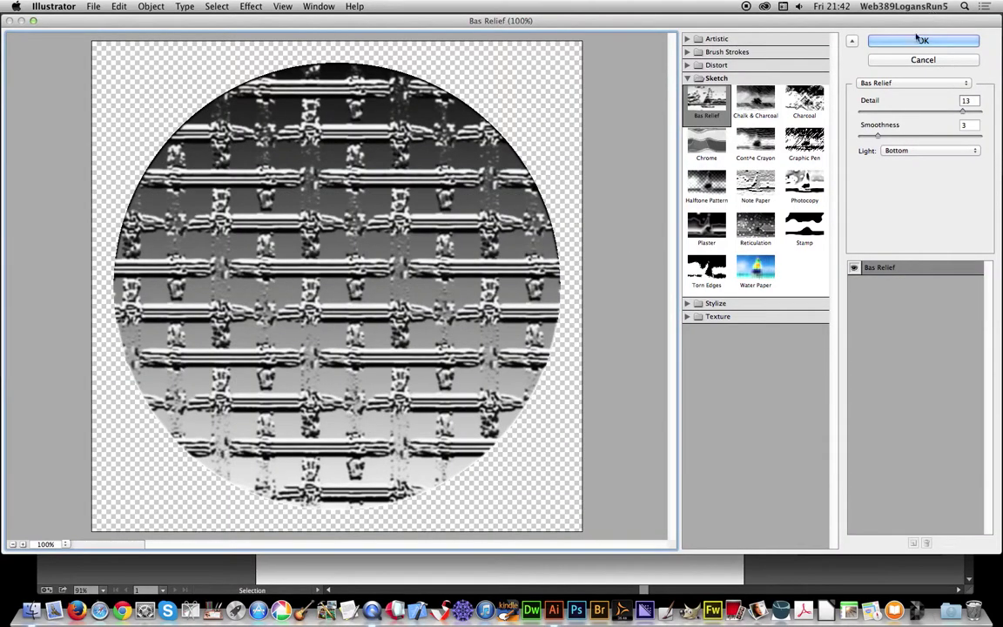
click(920, 42)
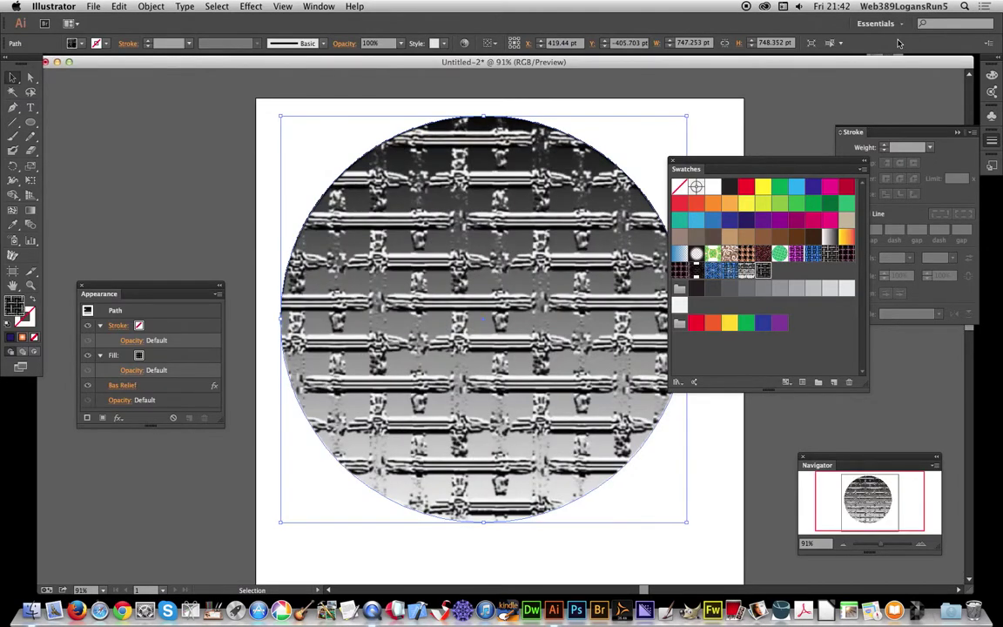